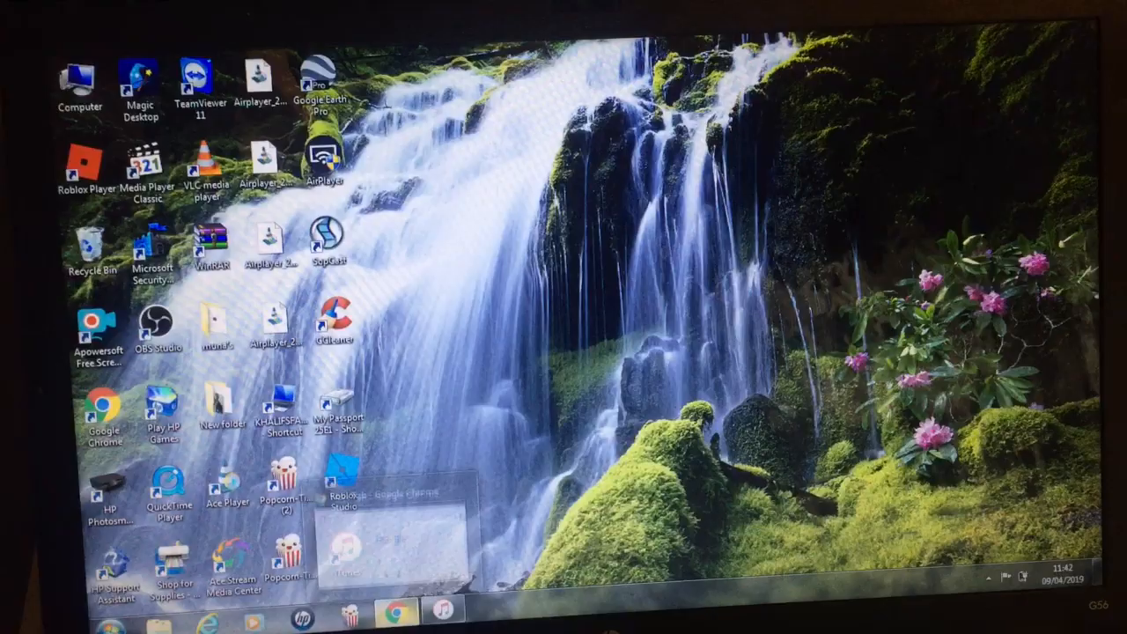
Restore Chrome and run a Google search for 'itunes download'.
click(396, 611)
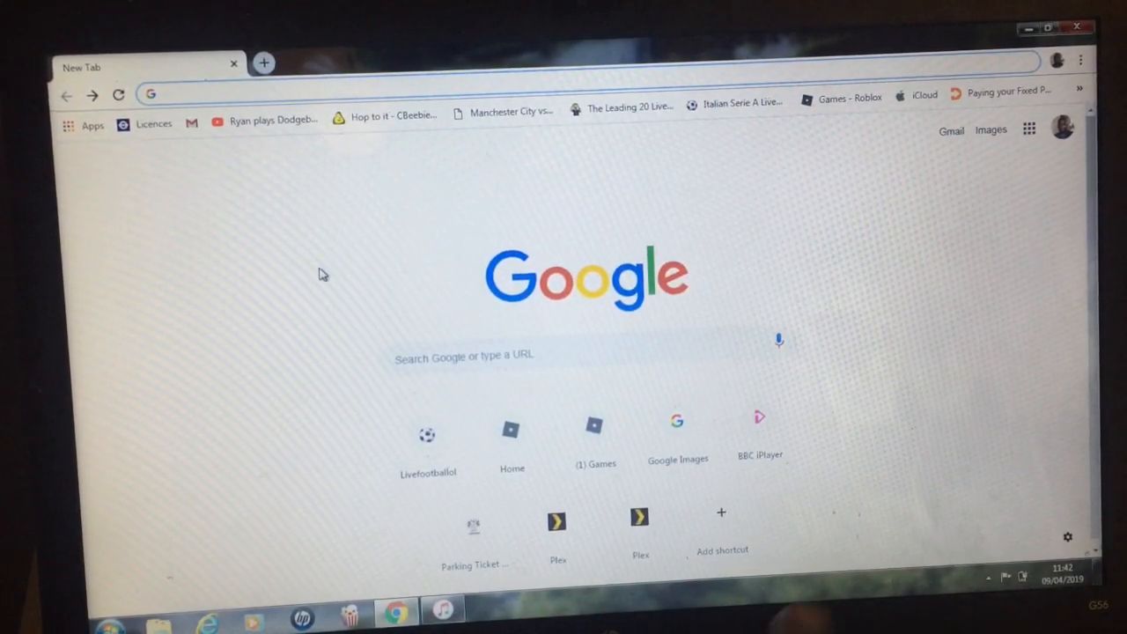
text(itunes download)
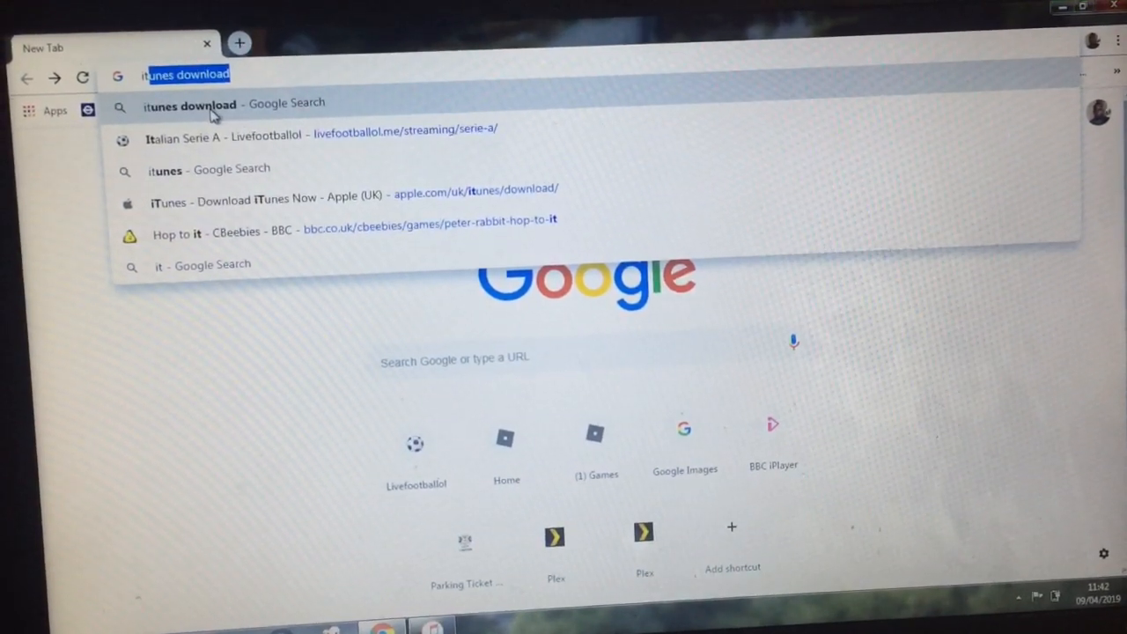
click(211, 115)
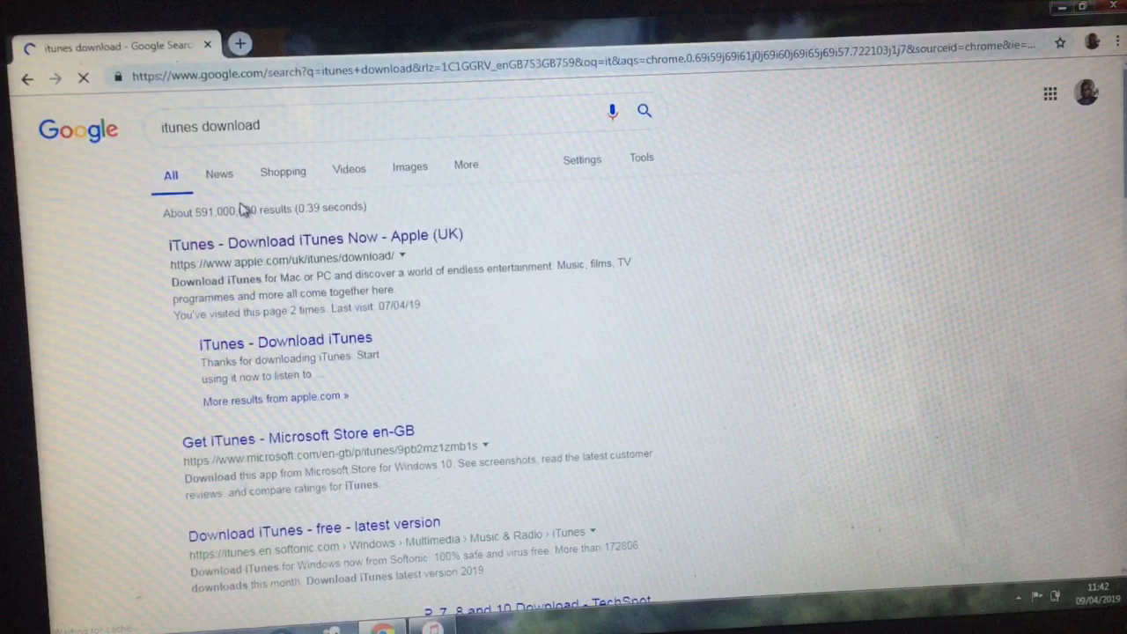
Load Apple's iTunes download page, then minimize Chrome to show the desktop.
click(243, 250)
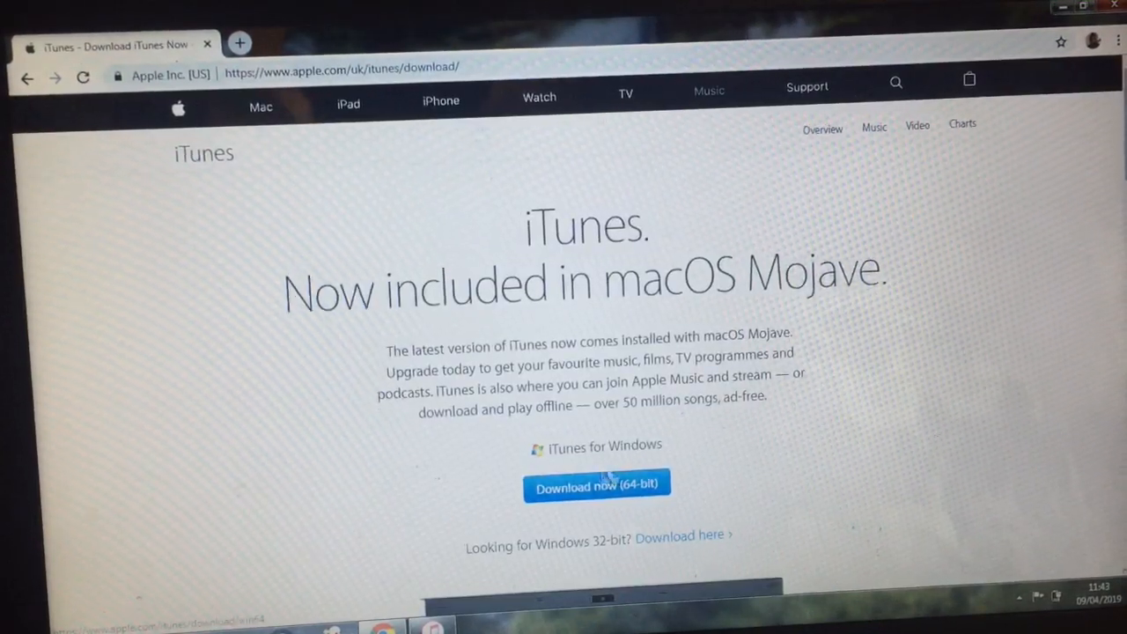
click(1061, 10)
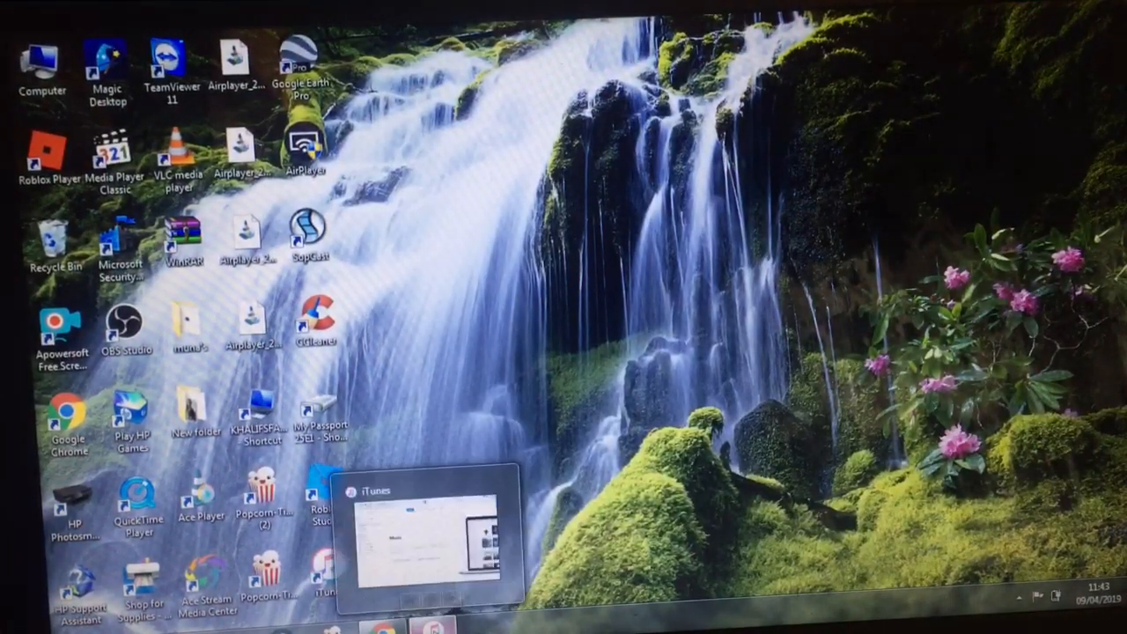
Restore the iTunes window from the taskbar while the iPhone connects and is detected.
click(431, 627)
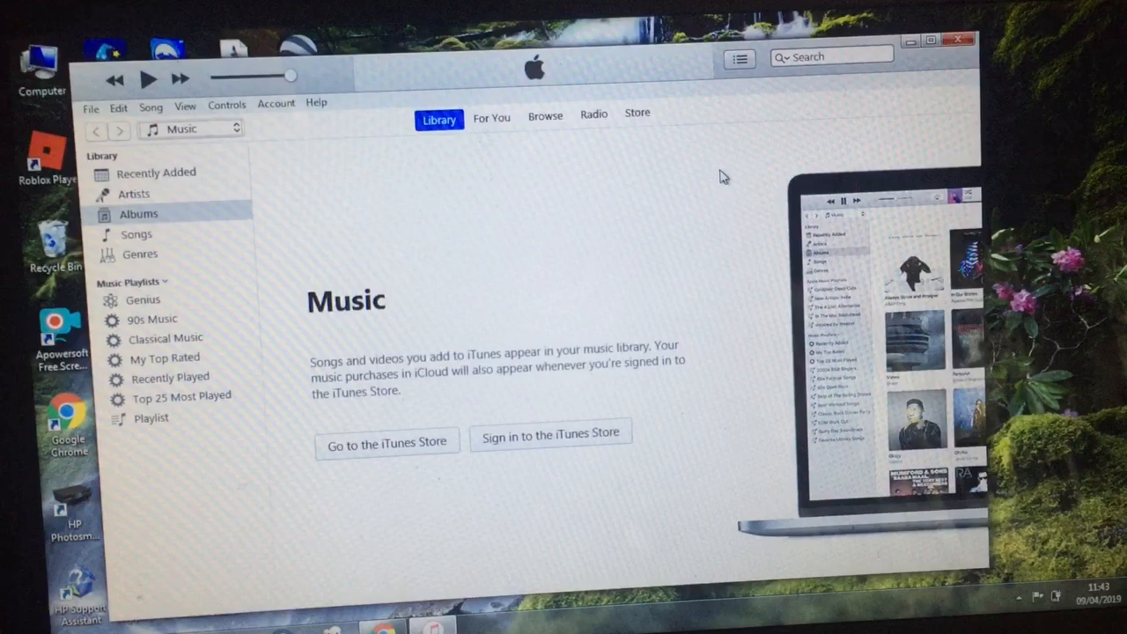
click(908, 44)
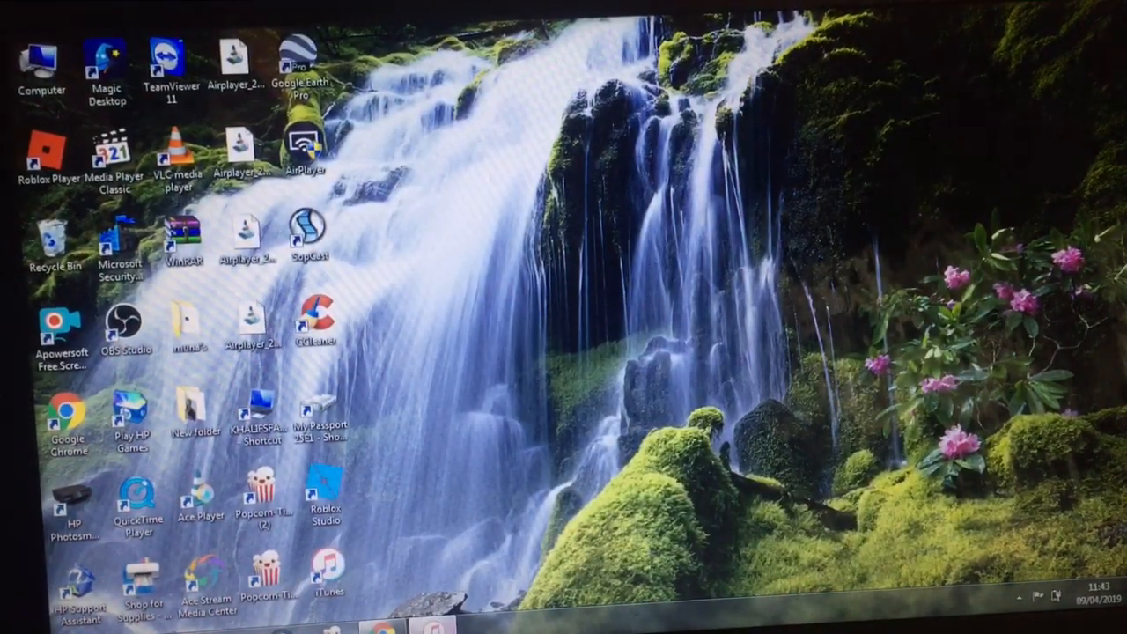
click(431, 627)
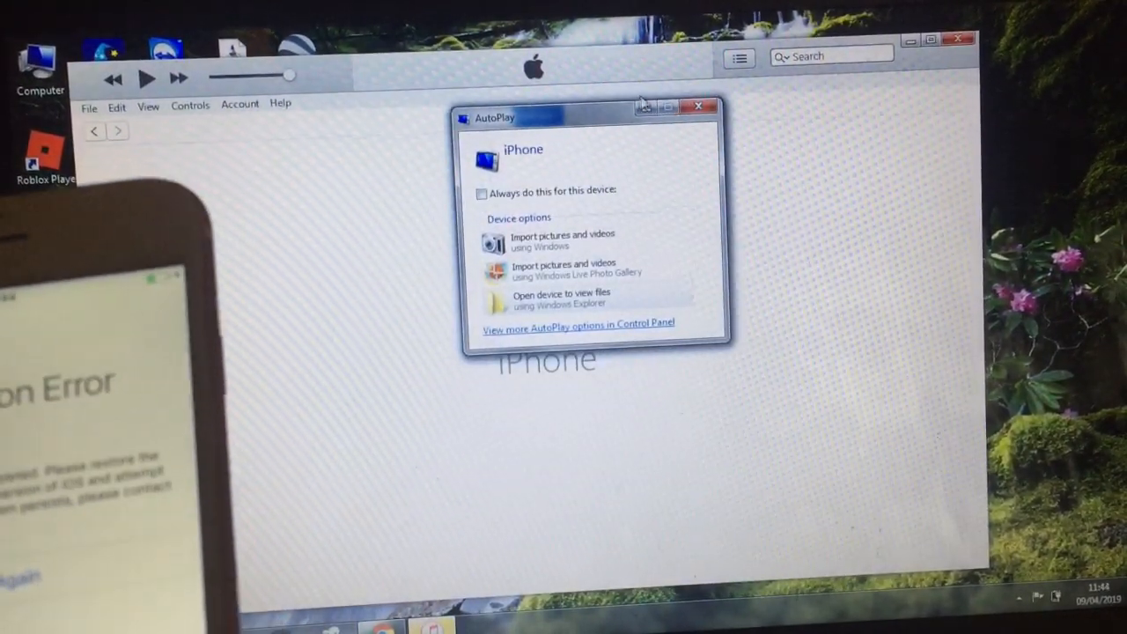
Dismiss the Windows AutoPlay prompt for the connected iPhone.
click(646, 117)
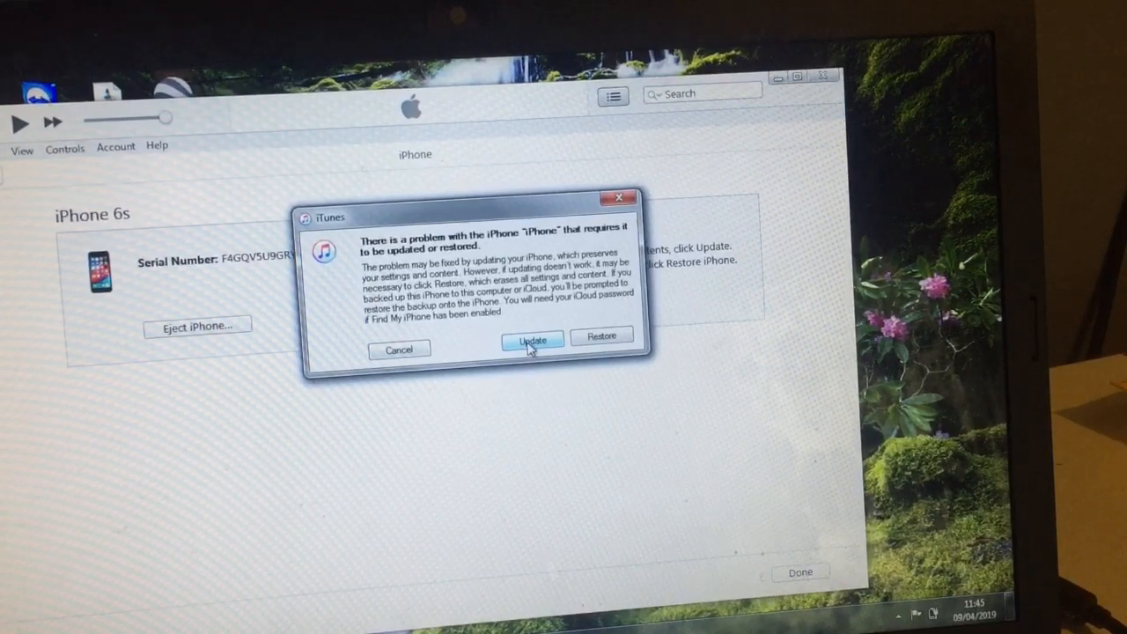
Choose Update rather than Restore in iTunes' 'problem with the iPhone' dialog.
click(531, 346)
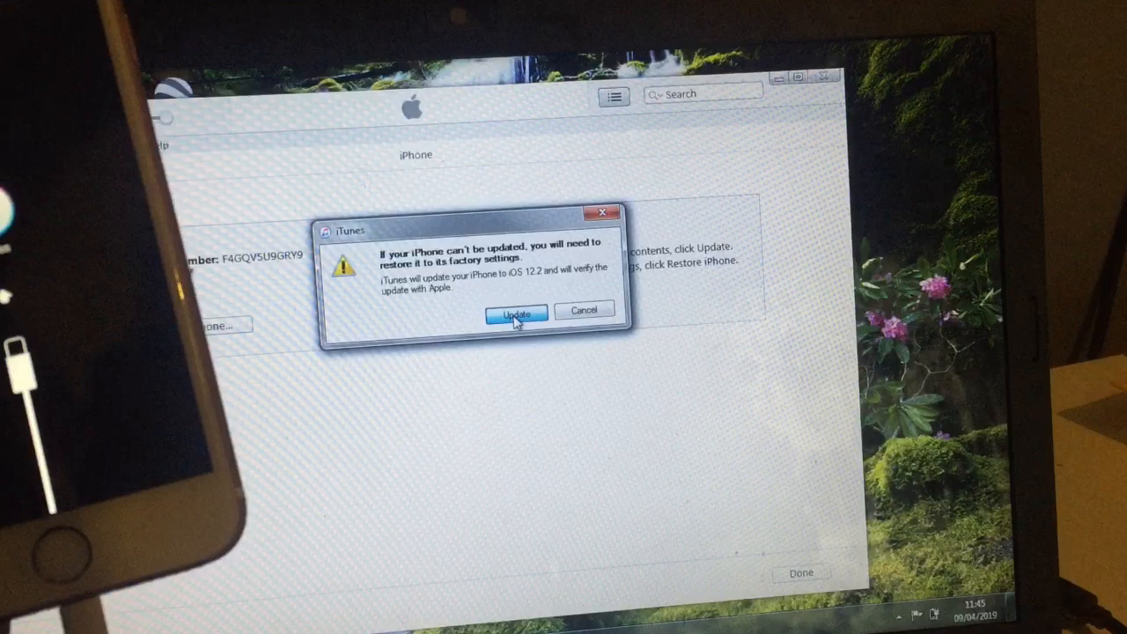
Confirm updating the iPhone 6s to iOS 12.2 so iTunes begins the recovery-mode update.
click(517, 315)
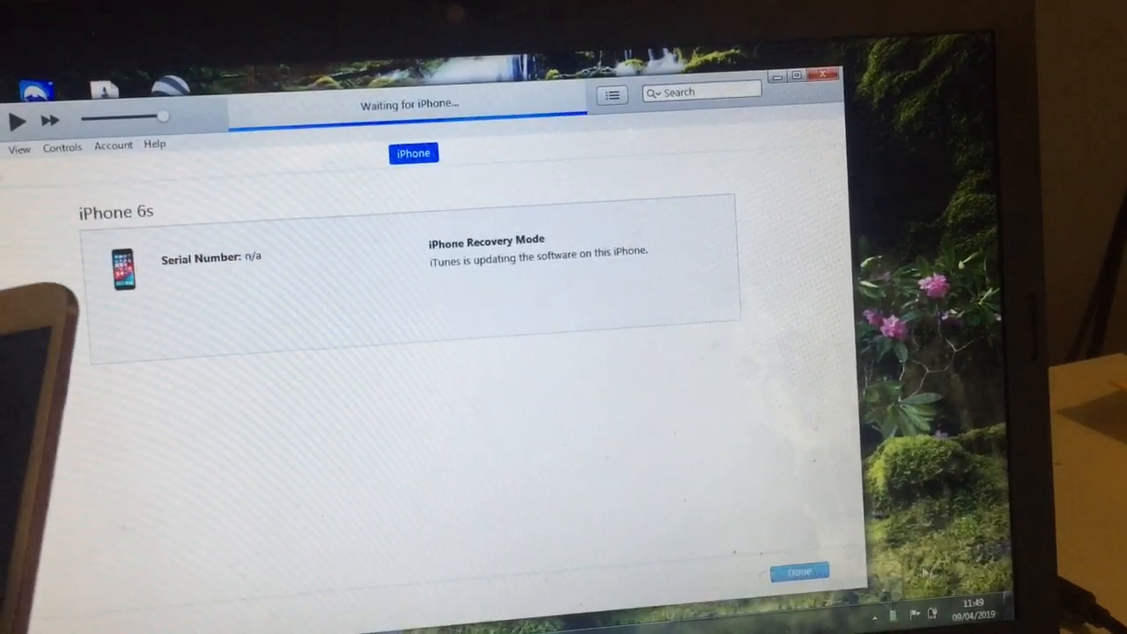
Show the Driver Software Installation progress from the hidden tray icons.
click(899, 618)
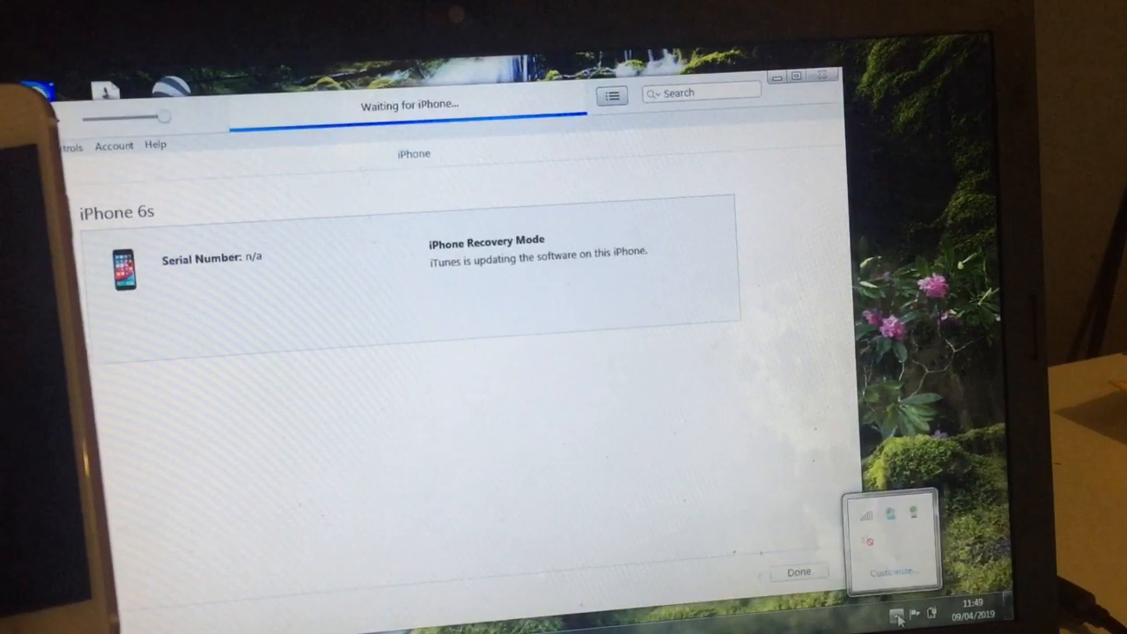
click(918, 516)
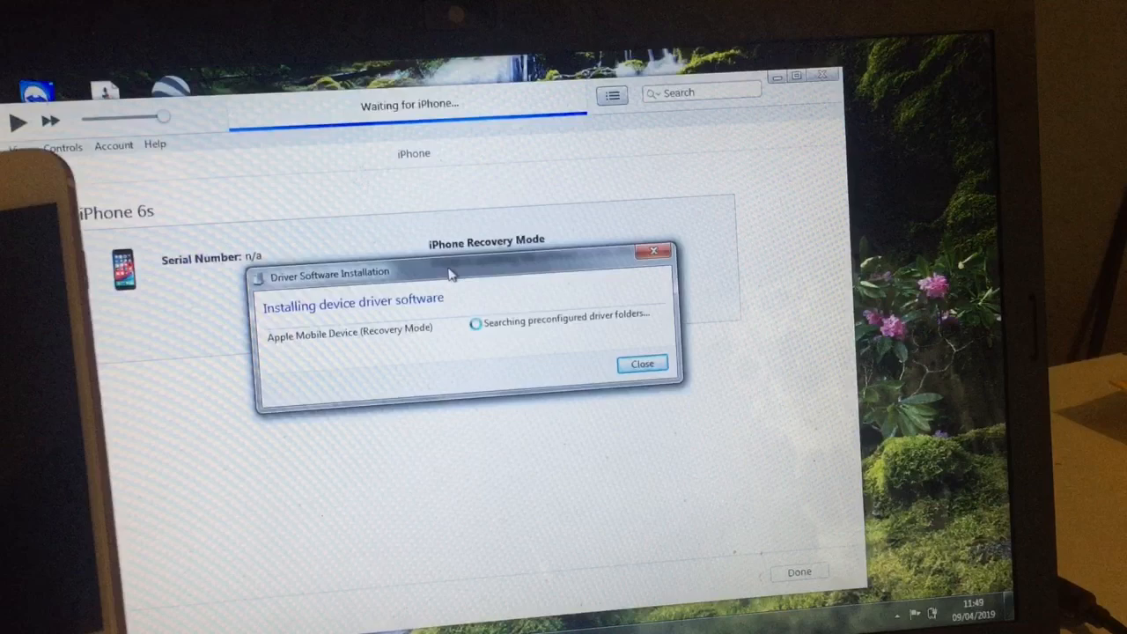
Reposition the driver installation window while the Apple Mobile Device USB Driver installs.
drag(449, 275, 445, 320)
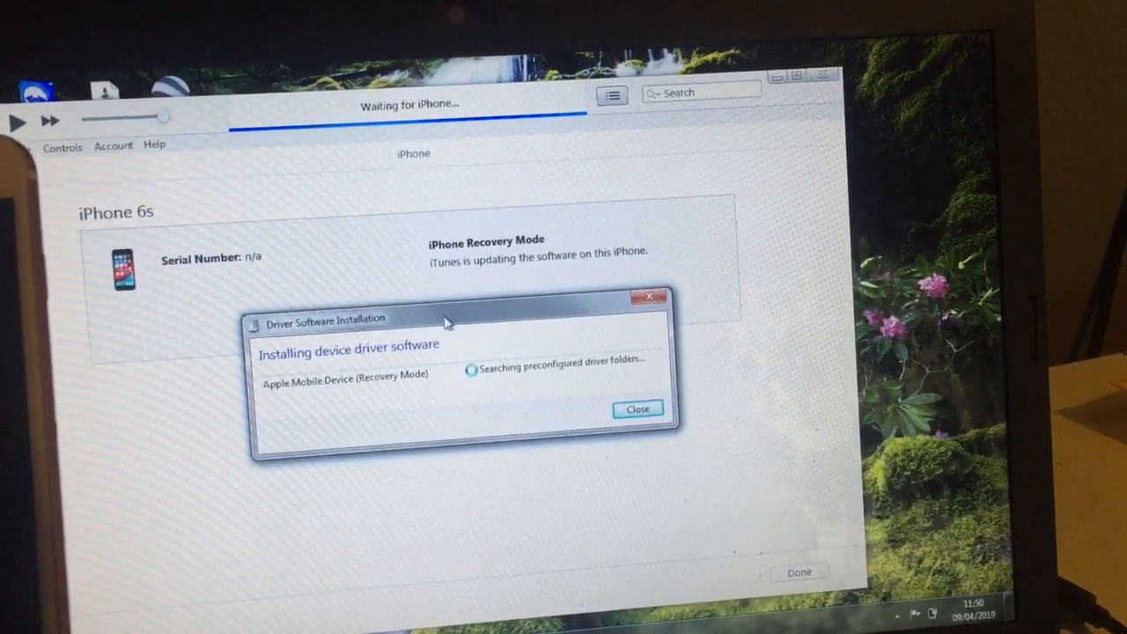
drag(446, 323, 439, 303)
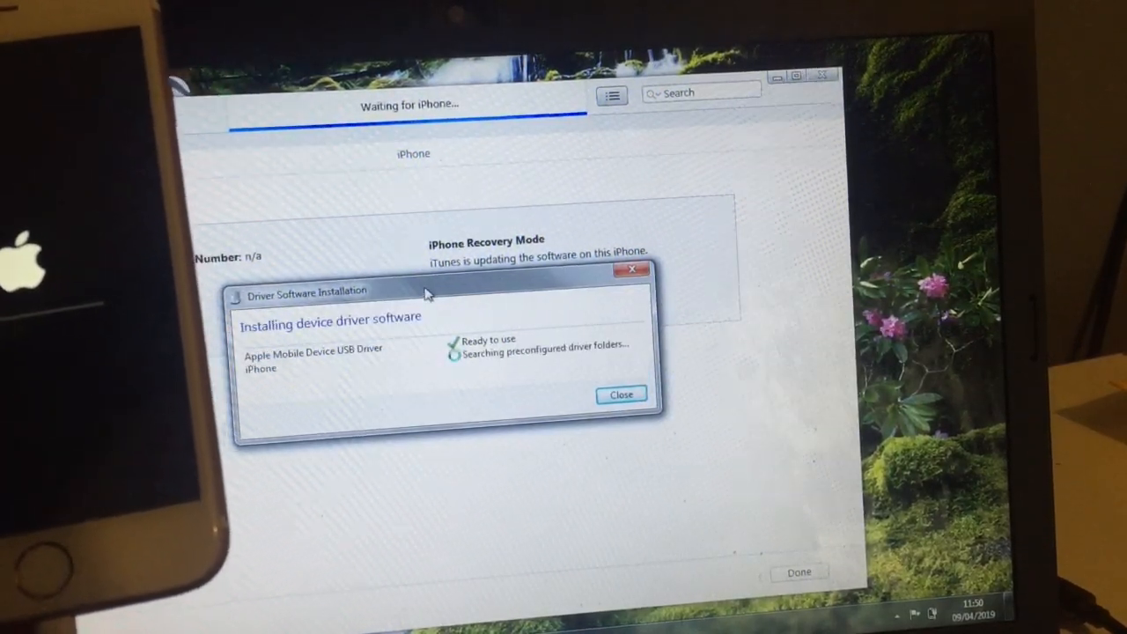
Move the driver installation window right while Windows Update searches for the iPhone driver.
drag(425, 293, 526, 284)
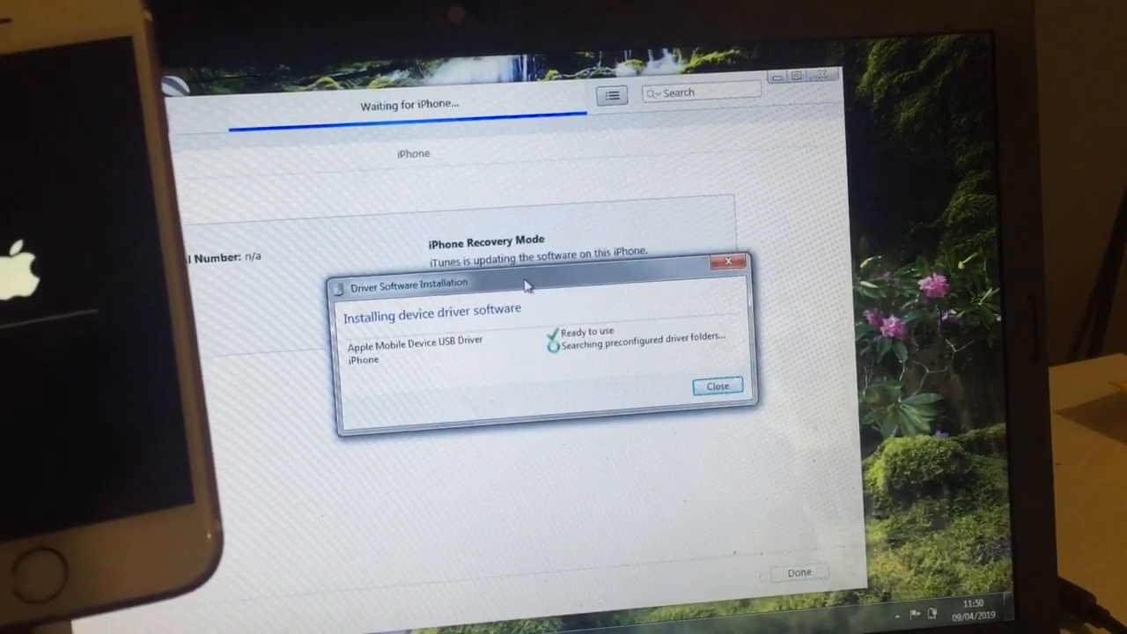